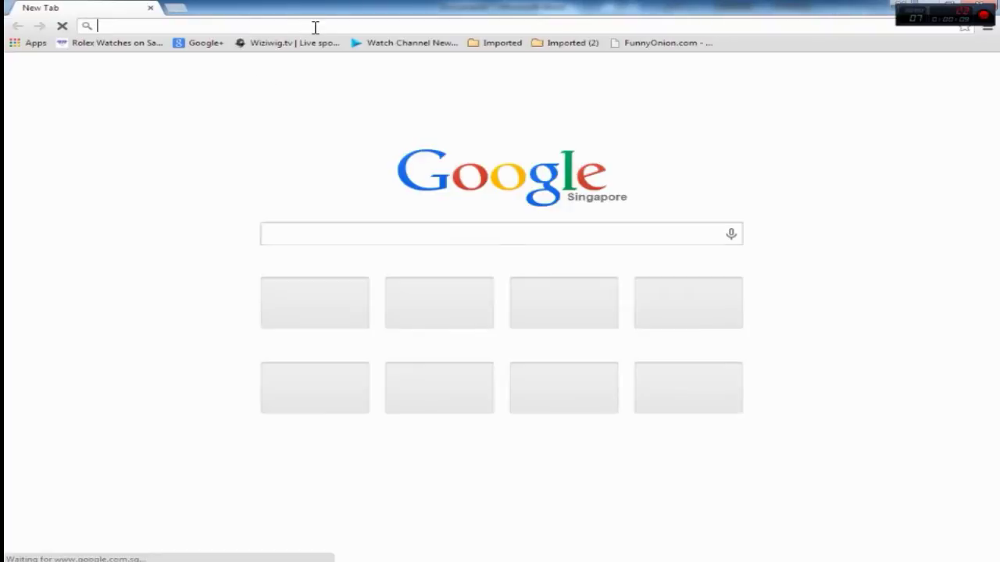
# Search Google for 'office adm' and open the Office 2010 Administrative Template files download page.
pyautogui.write('office')
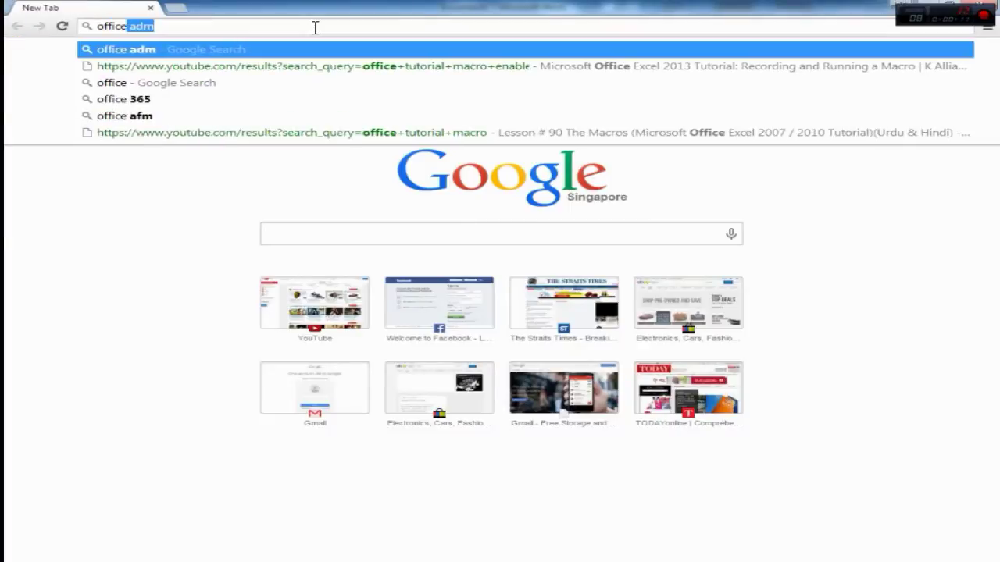
pyautogui.write(' adm')
pyautogui.press('Return')
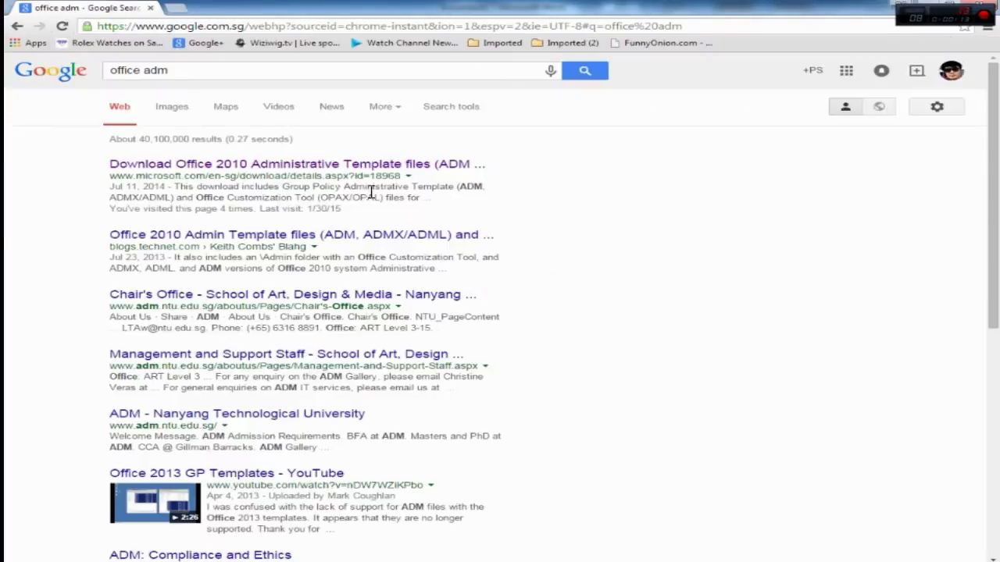
pyautogui.click(332, 170)
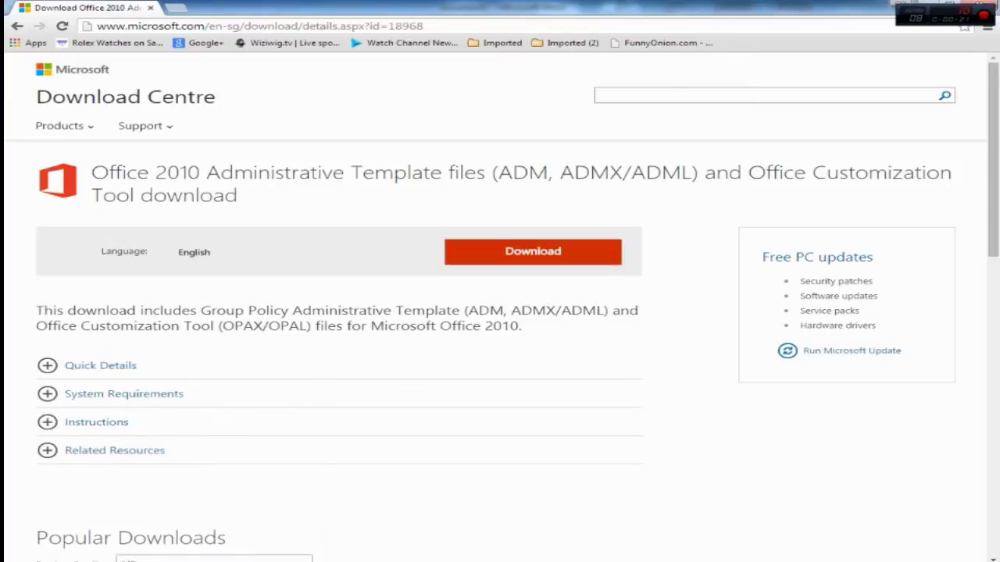
# Browse through Computer to the office ADM folder on the WD 1TB (D:) drive.
pyautogui.press('super')
pyautogui.click(306, 420)
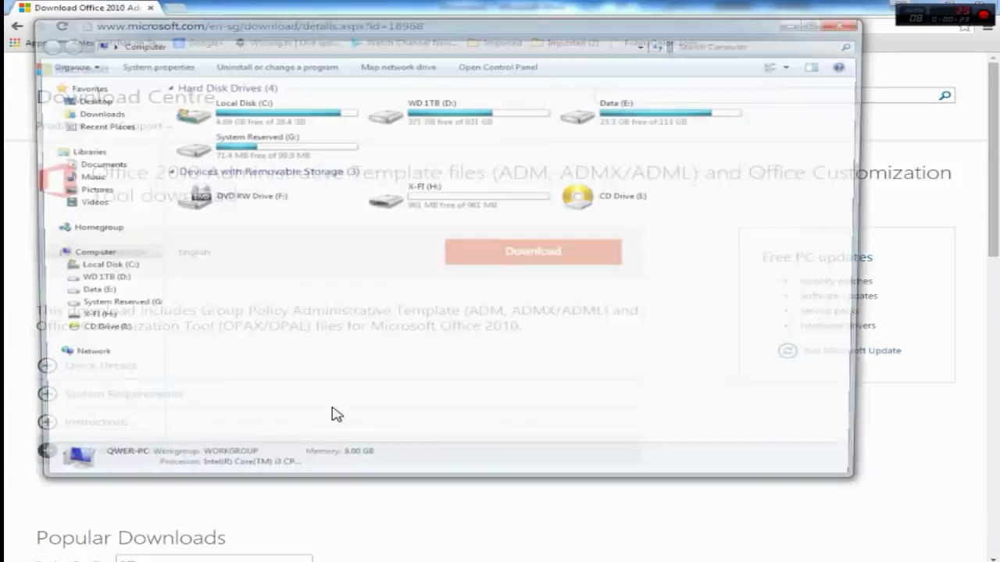
pyautogui.doubleClick(464, 117)
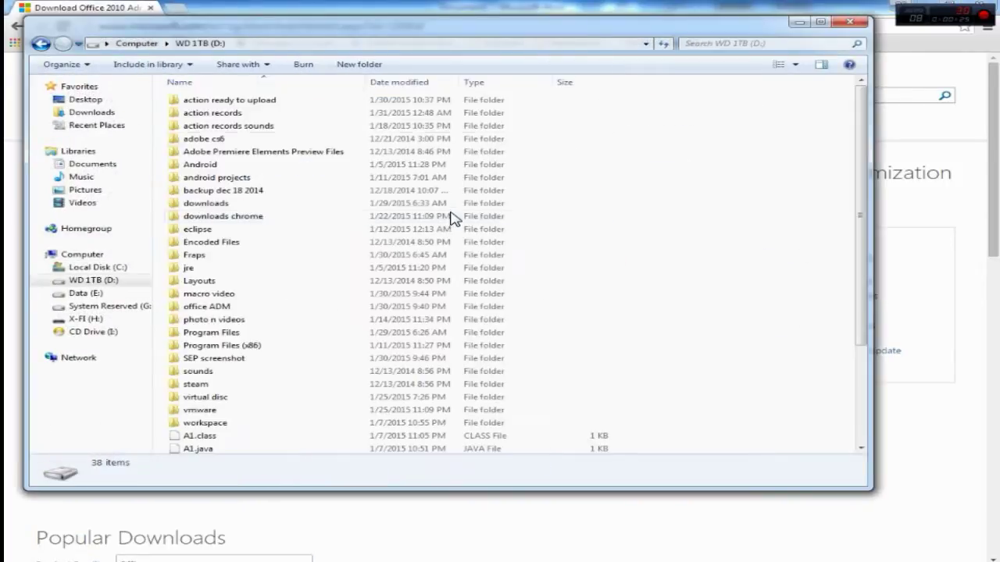
pyautogui.doubleClick(300, 306)
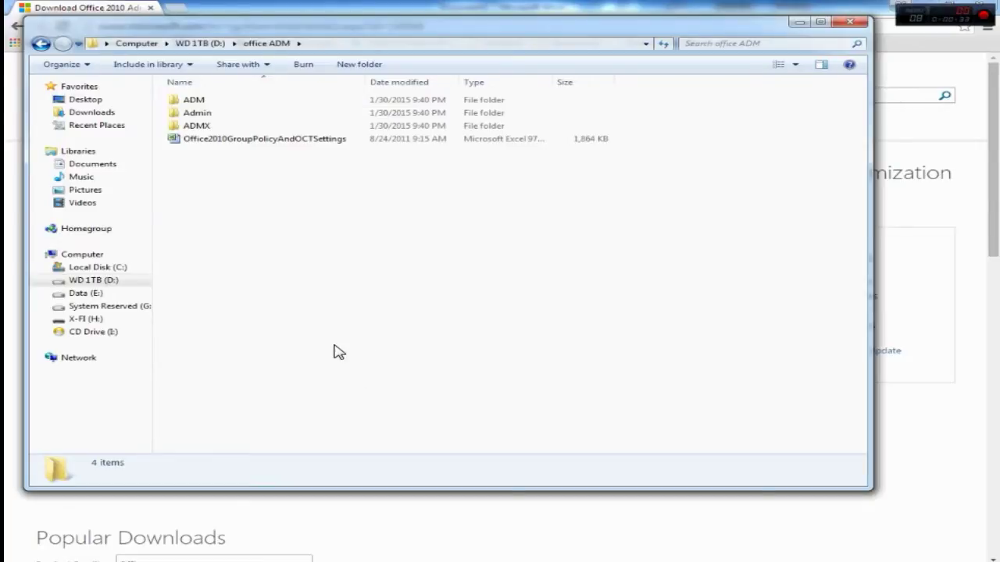
# Launch gpedit.msc from Start search and widen the editor's tree pane.
pyautogui.press('super')
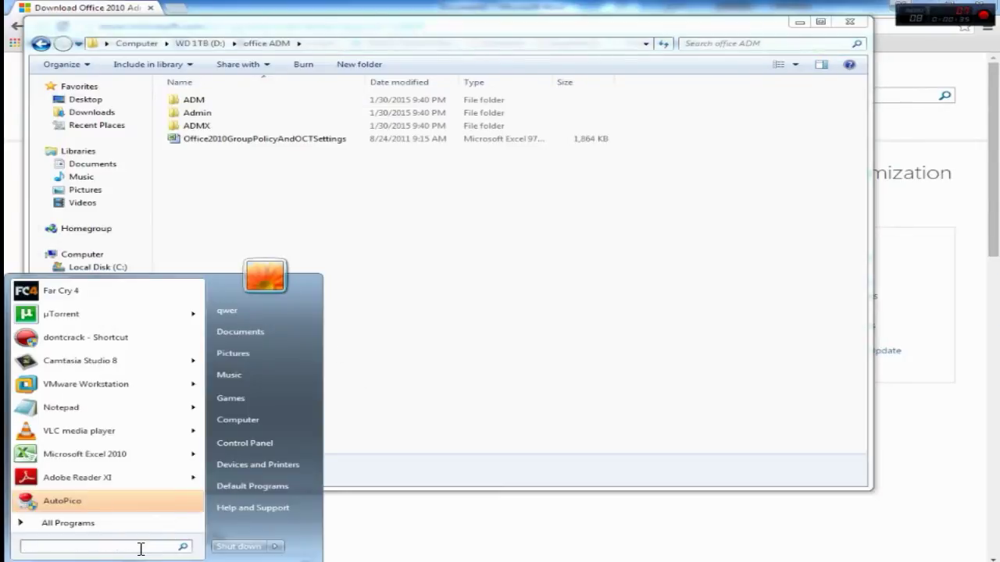
pyautogui.write('gpedit.msc')
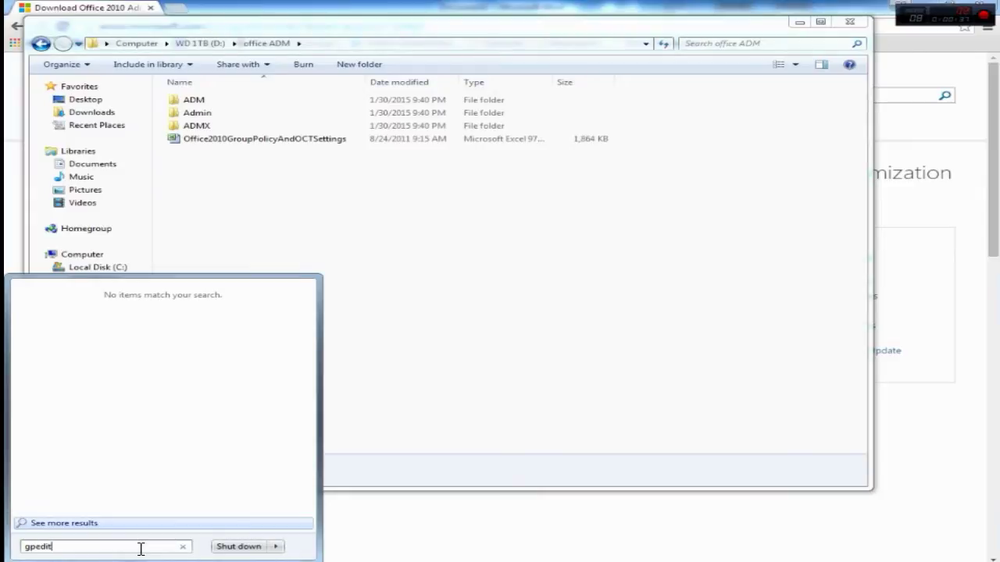
pyautogui.press('Return')
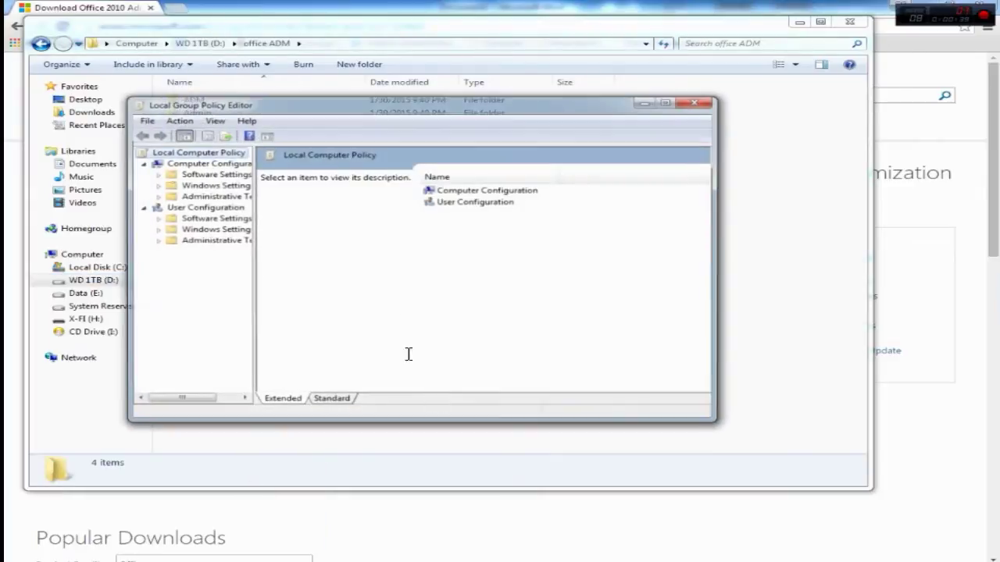
pyautogui.moveTo(254, 320); pyautogui.dragTo(355, 324)
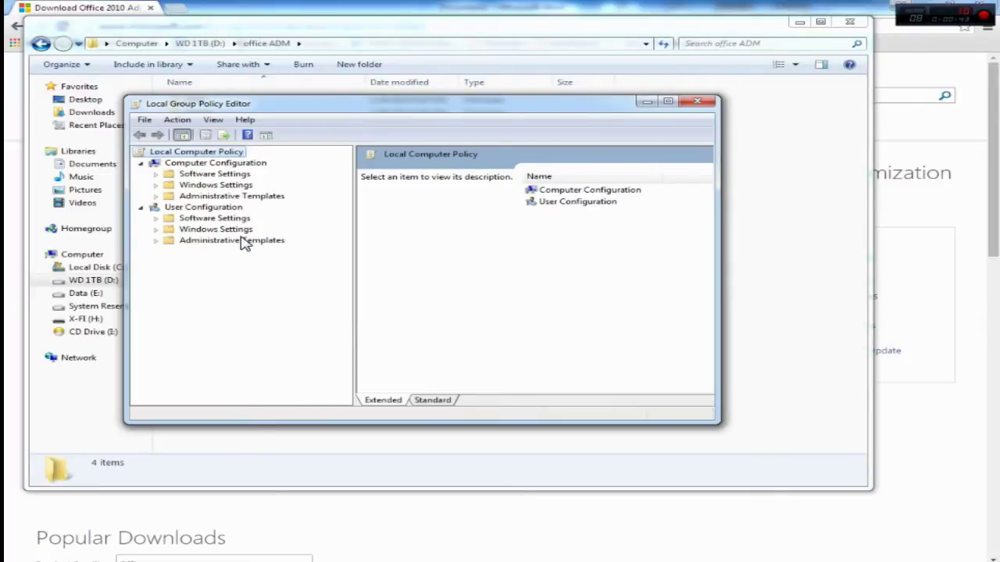
# Expand User Configuration > Administrative Templates to list its categories, including Classic Administrative Templates (ADM).
pyautogui.click(196, 209)
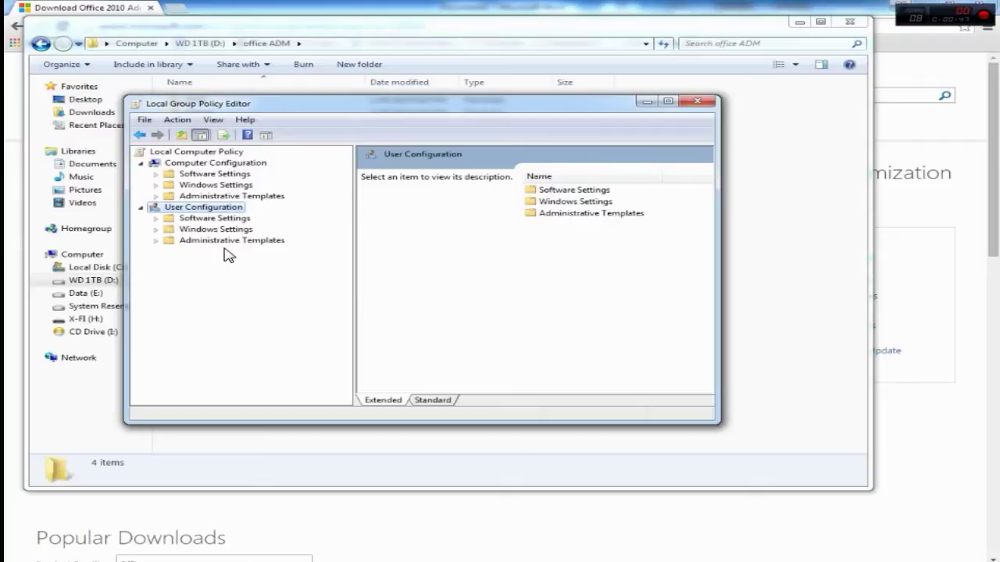
pyautogui.doubleClick(268, 241)
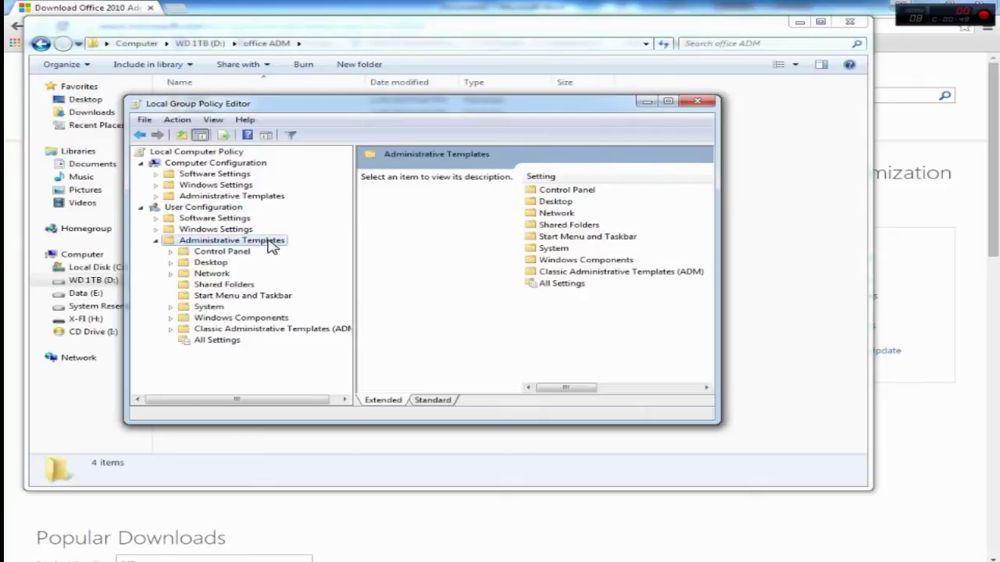
pyautogui.rightClick(323, 329)
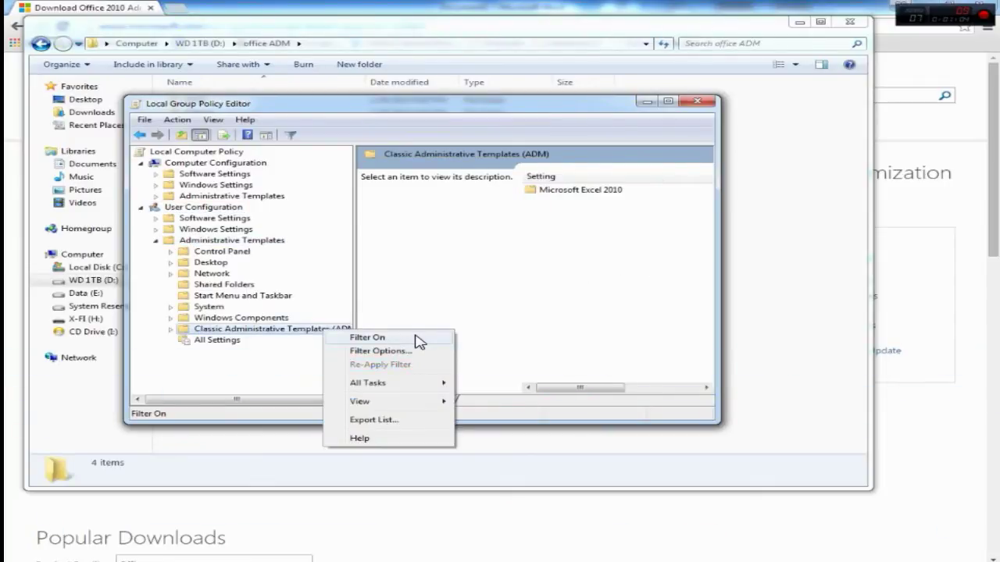
pyautogui.click(269, 243)
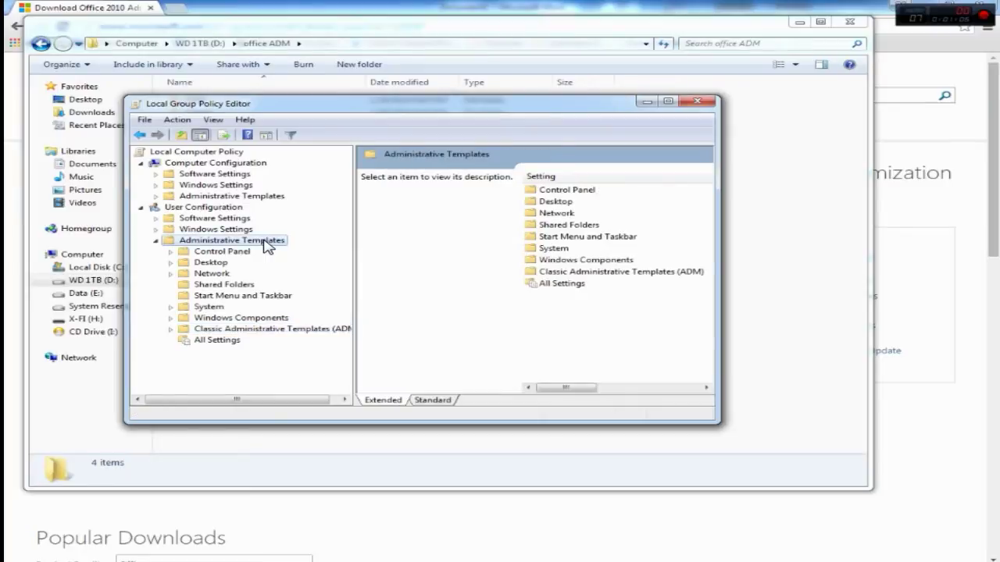
# Add the word14.adm template from D:\office ADM\ADM\en-us through Add/Remove Templates.
pyautogui.rightClick(268, 244)
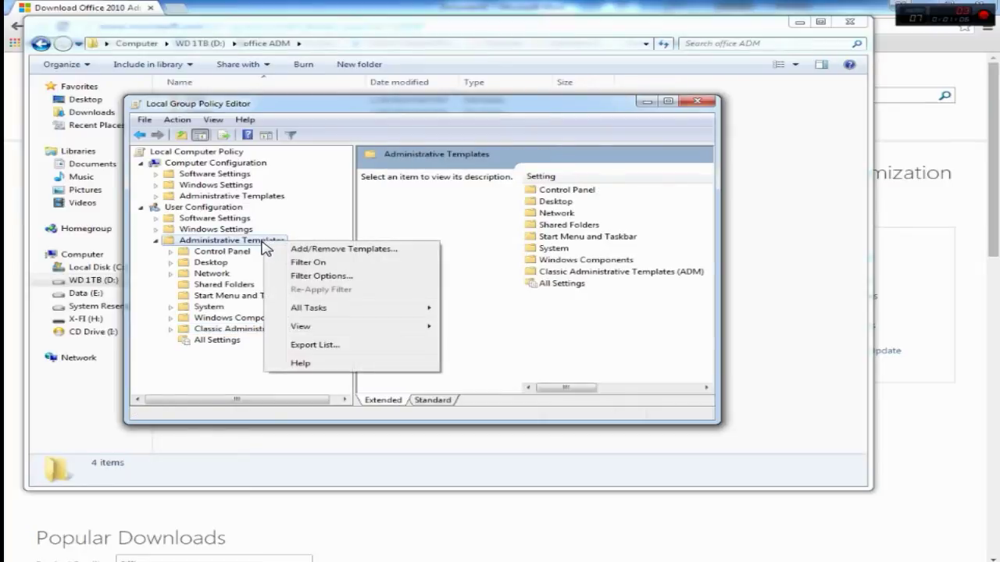
pyautogui.click(343, 250)
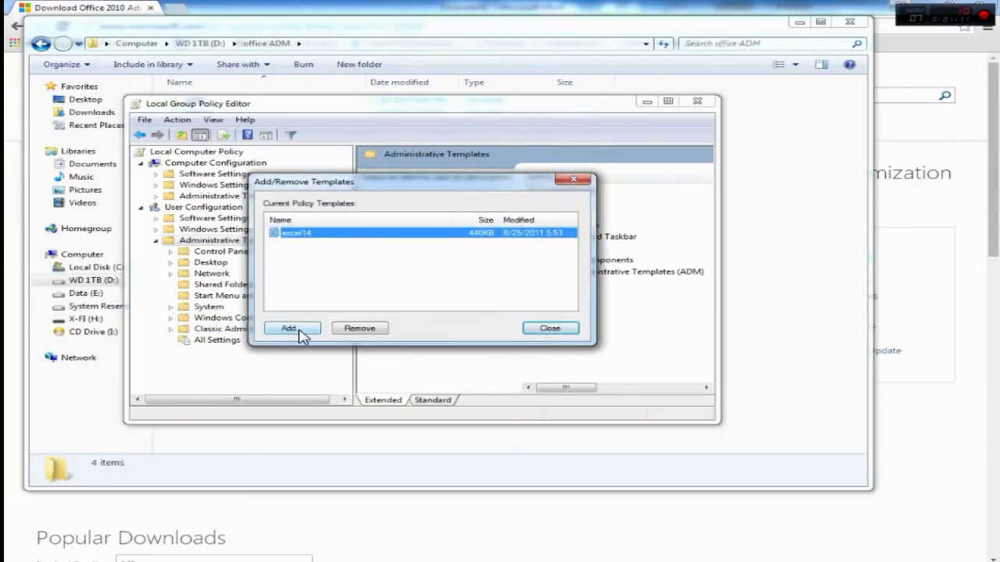
pyautogui.click(301, 331)
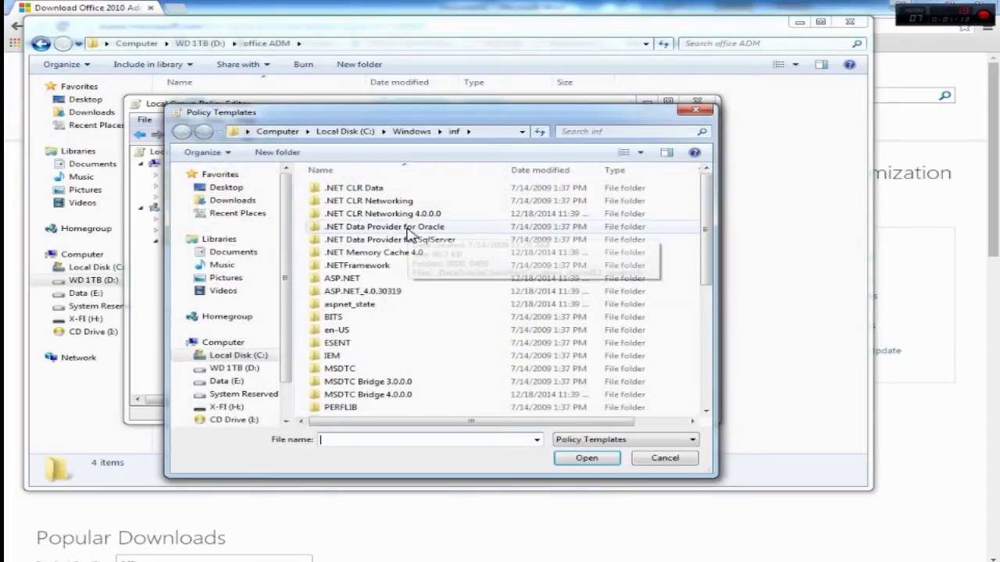
pyautogui.click(358, 139)
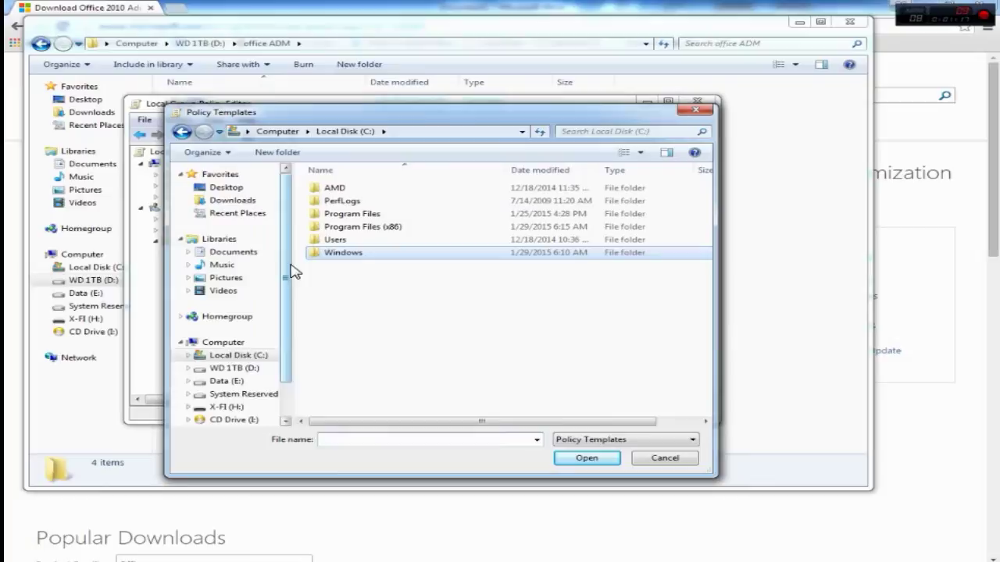
pyautogui.scroll(-2, 288, 273)
pyautogui.click(251, 324)
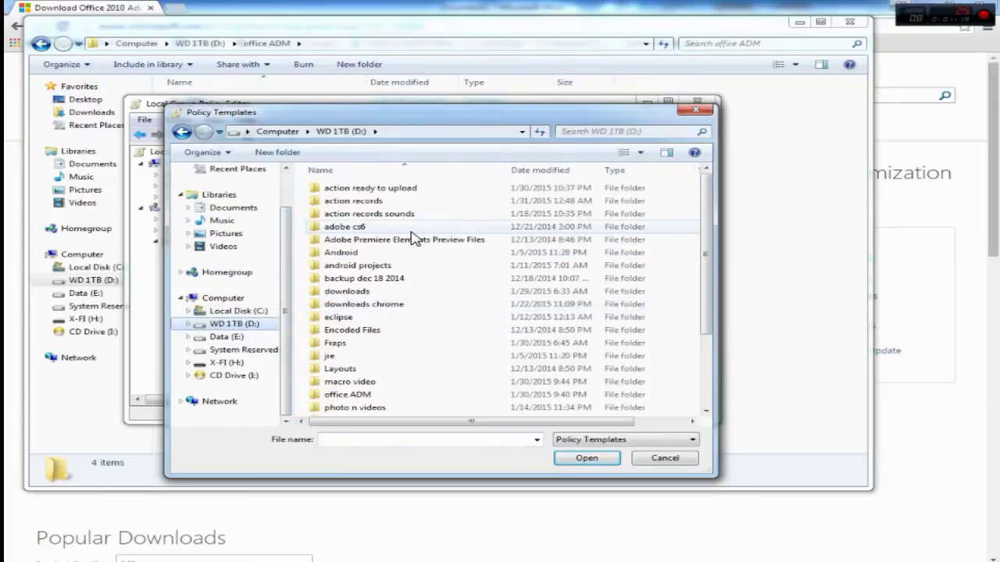
pyautogui.doubleClick(386, 397)
pyautogui.doubleClick(398, 187)
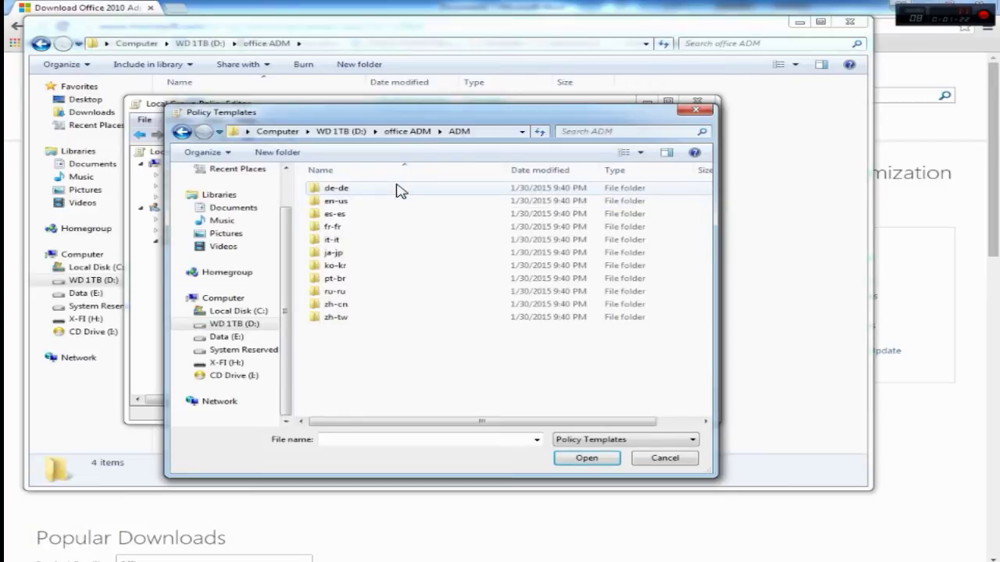
pyautogui.doubleClick(396, 204)
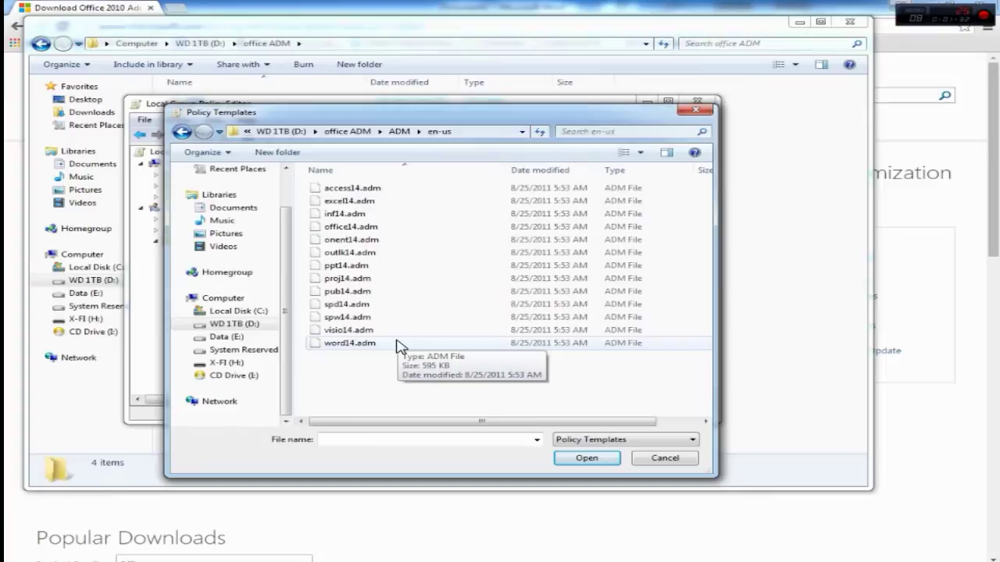
pyautogui.doubleClick(349, 343)
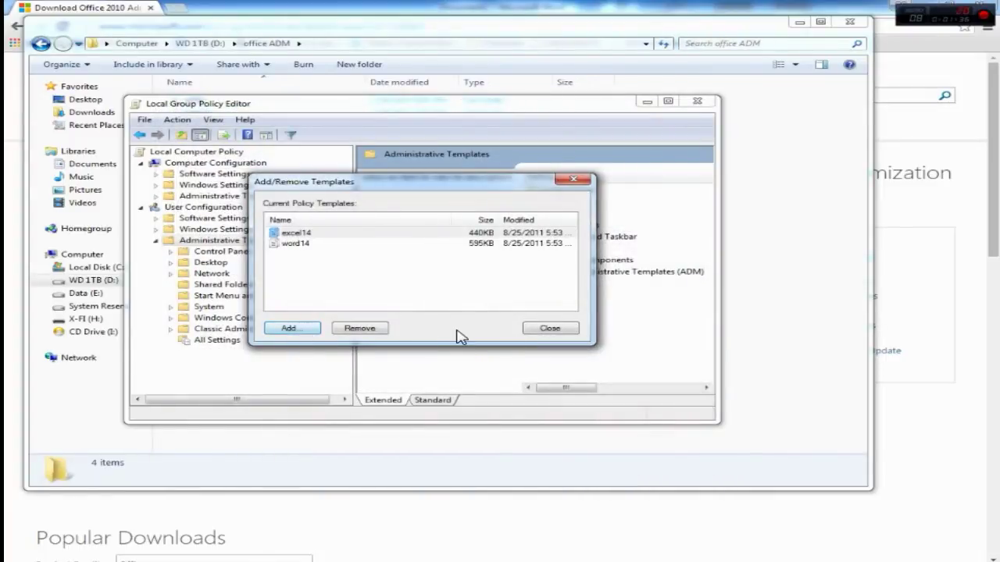
pyautogui.click(550, 329)
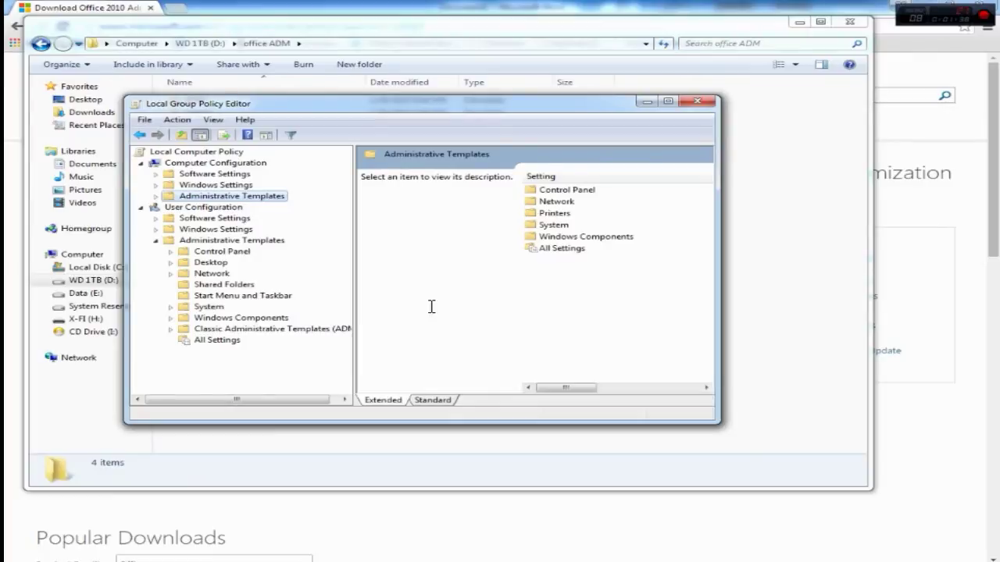
# Navigate to Microsoft Word 2010 > Word Options > Security > Trust Center and select VBA Macro Notification Settings.
pyautogui.click(283, 331)
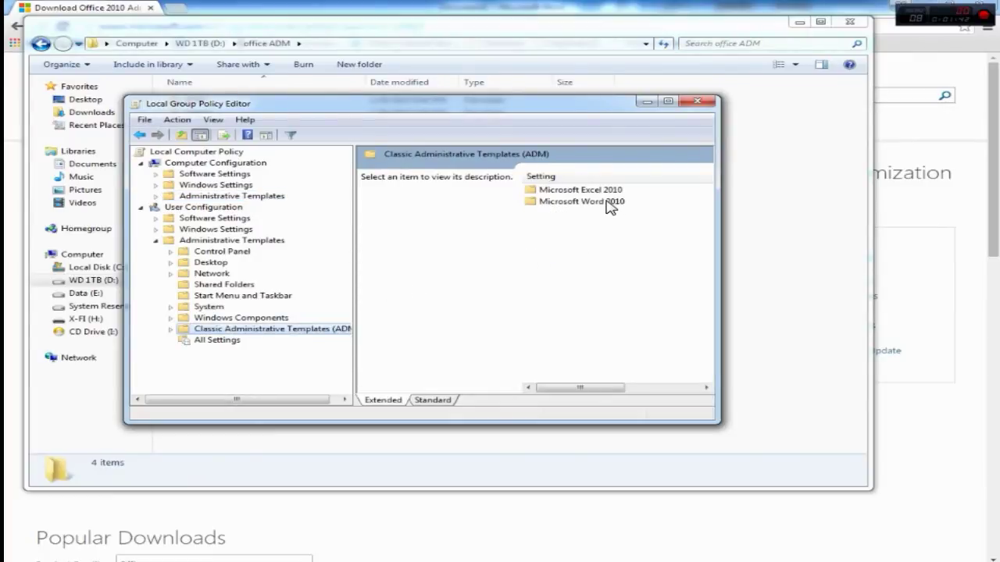
pyautogui.doubleClick(563, 202)
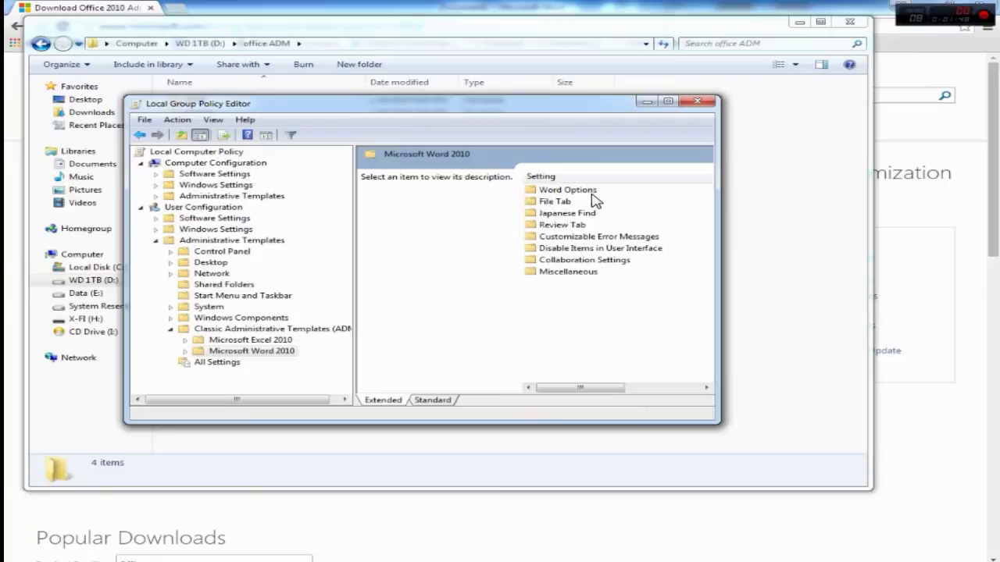
pyautogui.doubleClick(591, 191)
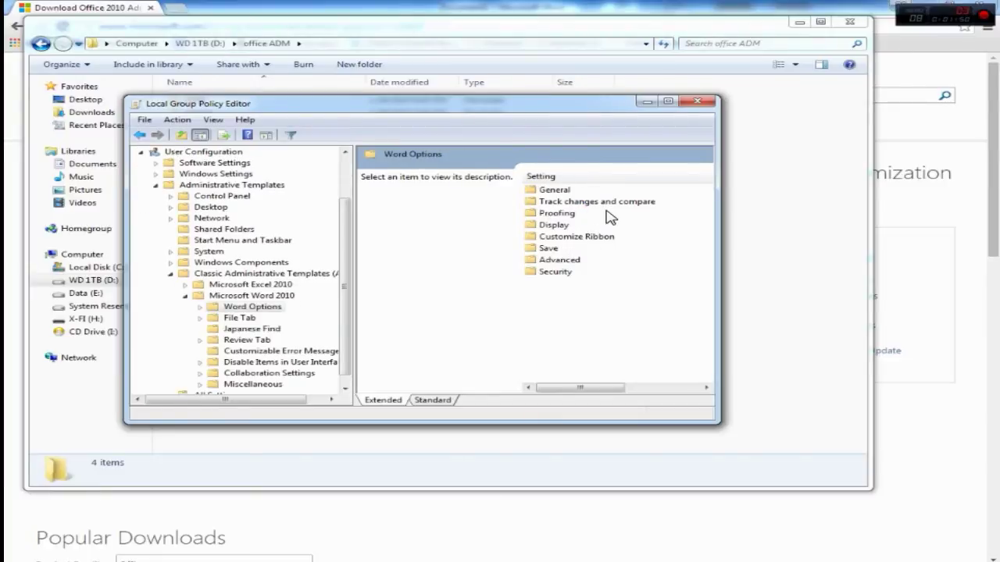
pyautogui.doubleClick(571, 271)
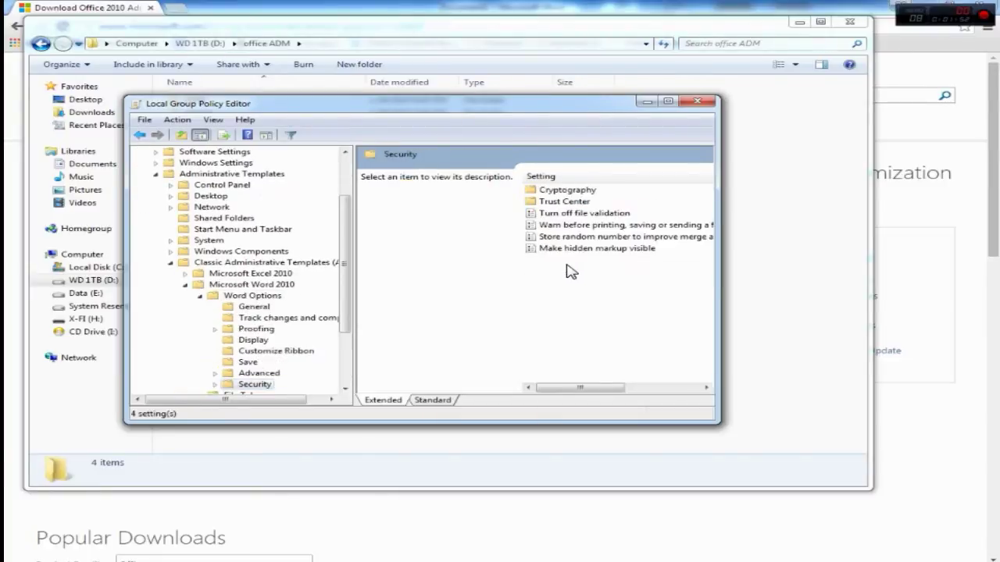
pyautogui.doubleClick(591, 203)
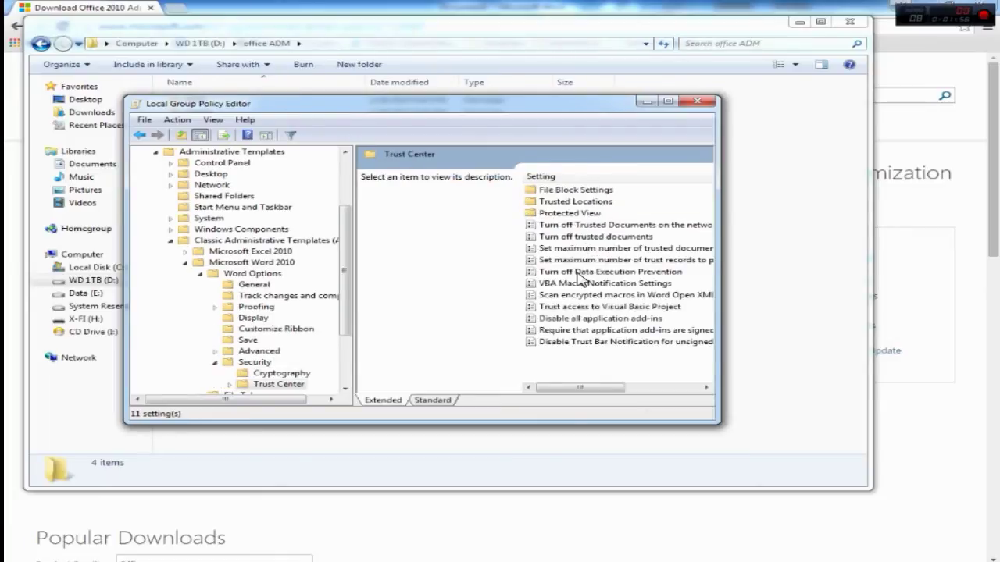
pyautogui.click(575, 285)
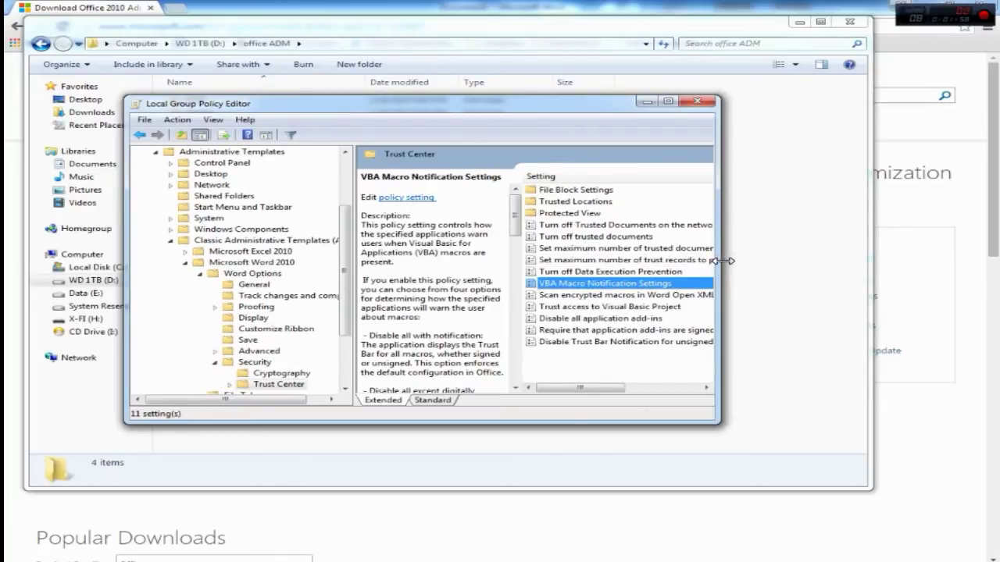
# Set VBA Macro Notification Settings to Enabled and apply it.
pyautogui.moveTo(720, 261); pyautogui.dragTo(937, 266)
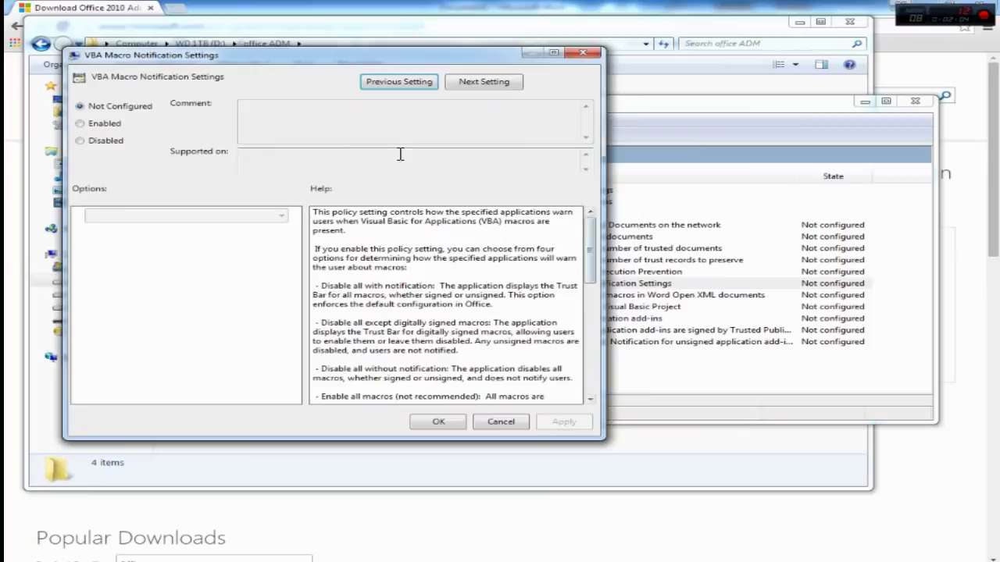
pyautogui.click(102, 124)
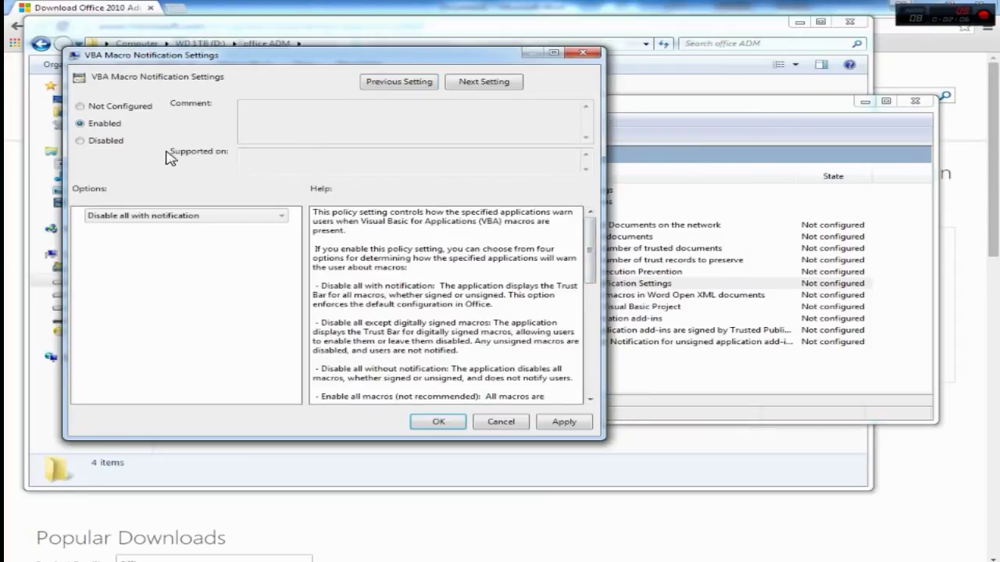
pyautogui.click(566, 426)
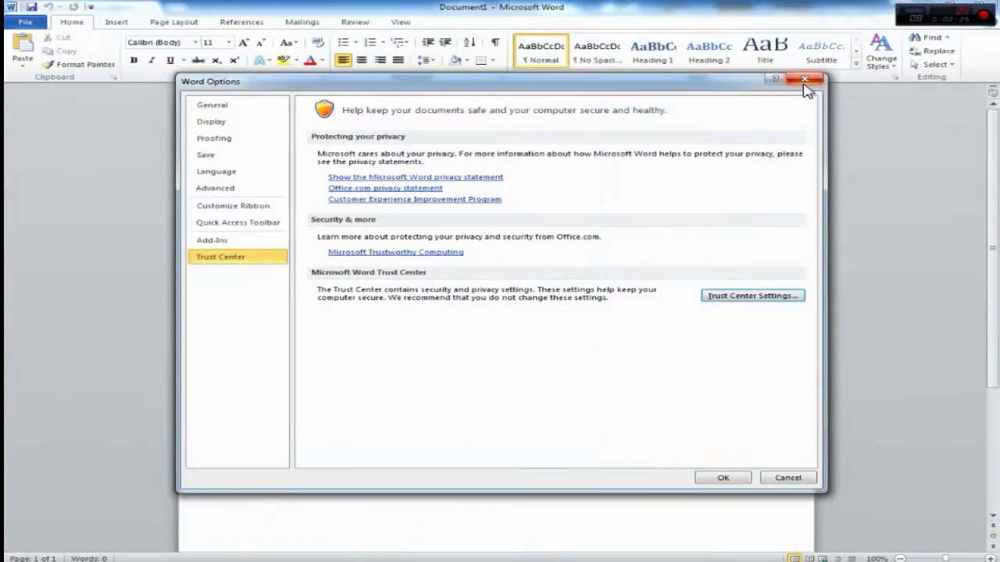
pyautogui.click(804, 81)
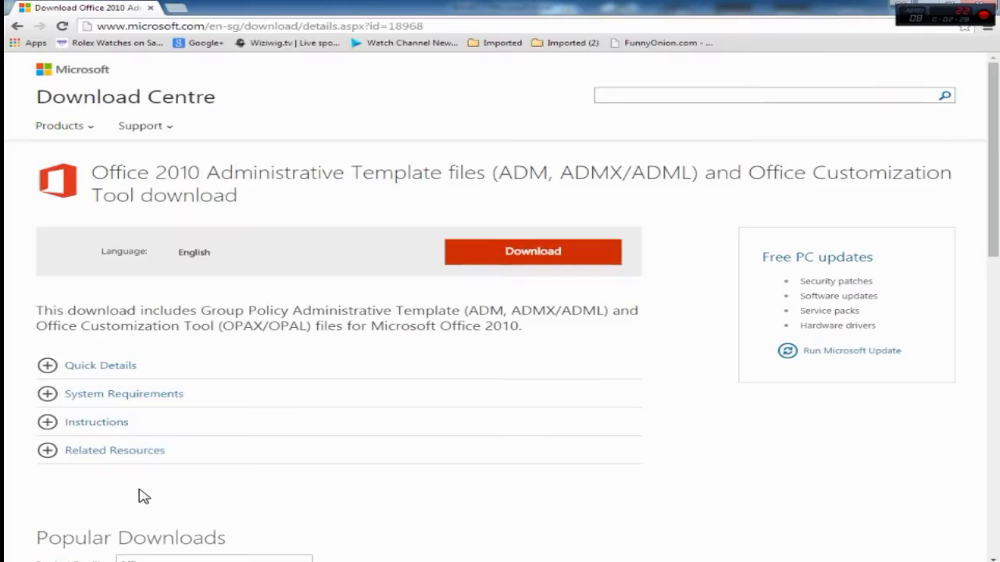
# Launch Word 2010 and check Trust Center Macro Settings, where all four macro options are greyed out.
pyautogui.press('super')
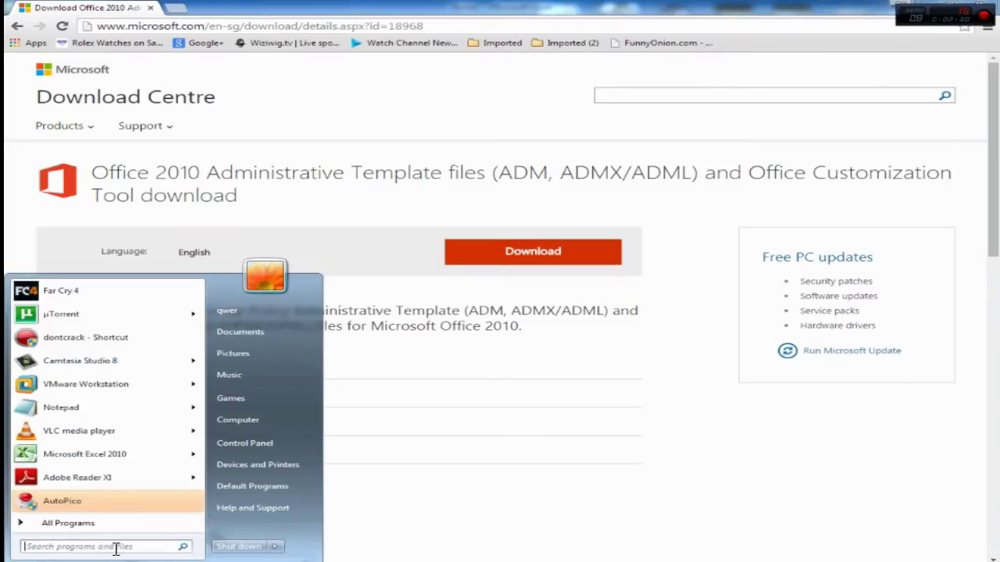
pyautogui.write('word')
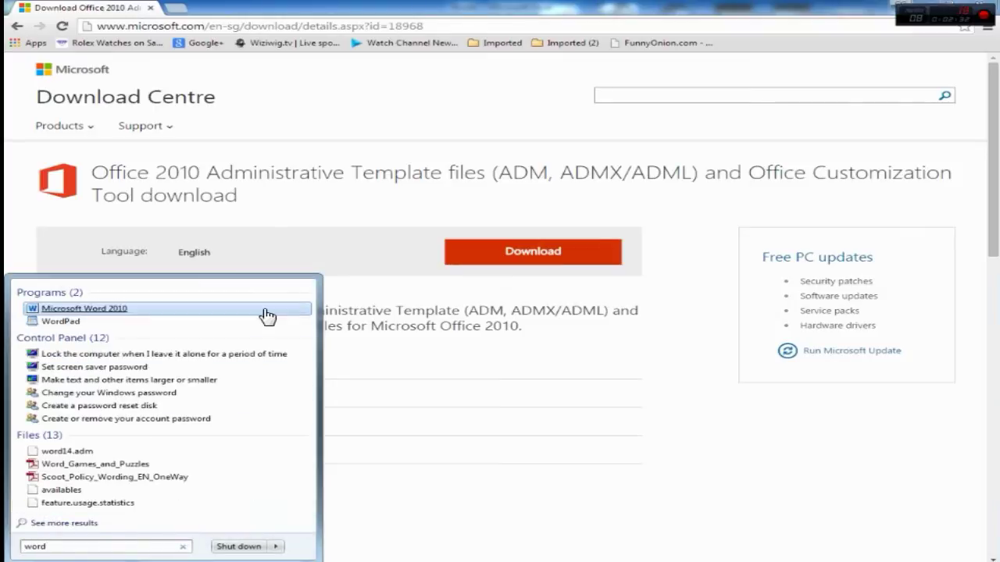
pyautogui.click(265, 310)
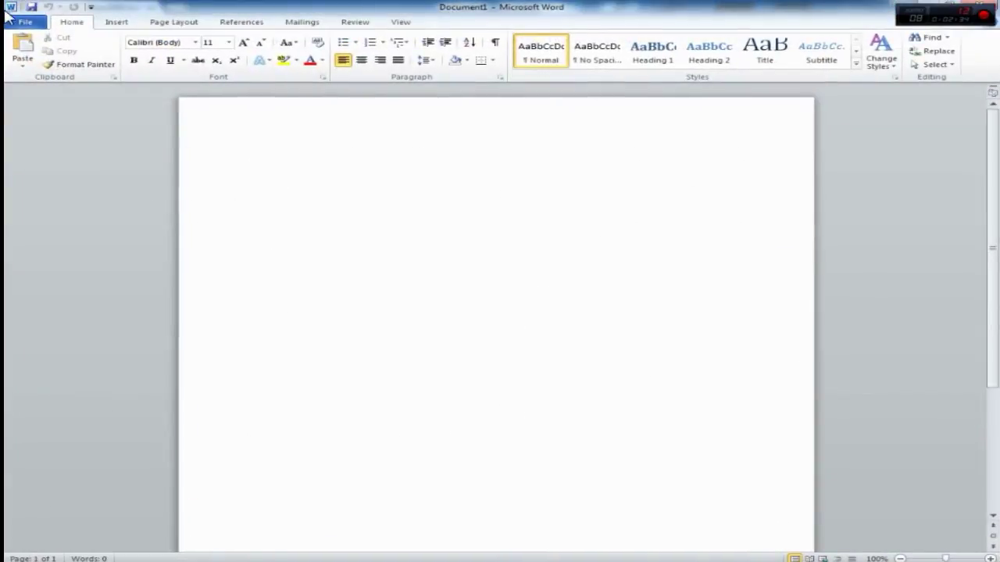
pyautogui.click(23, 21)
pyautogui.click(76, 252)
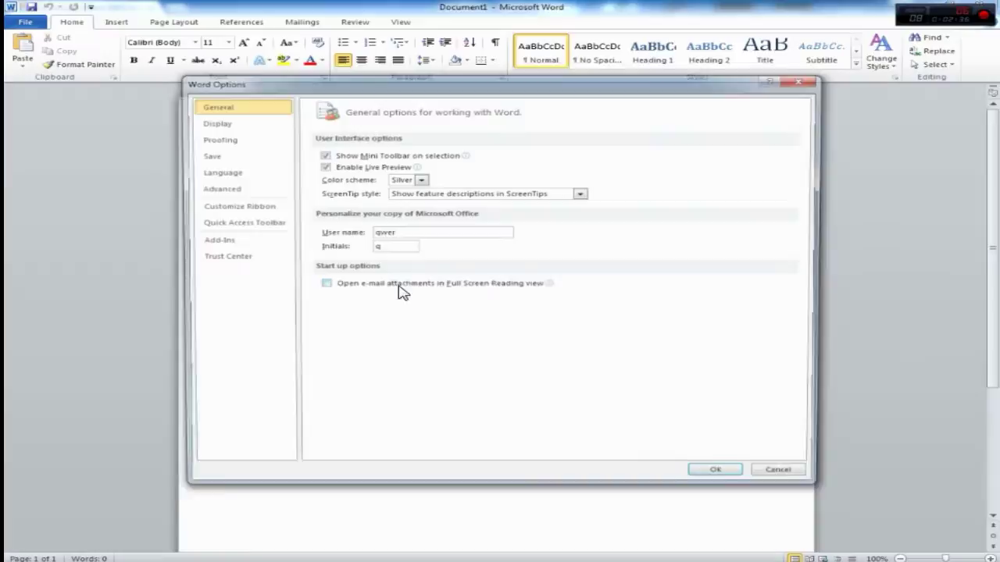
pyautogui.click(223, 256)
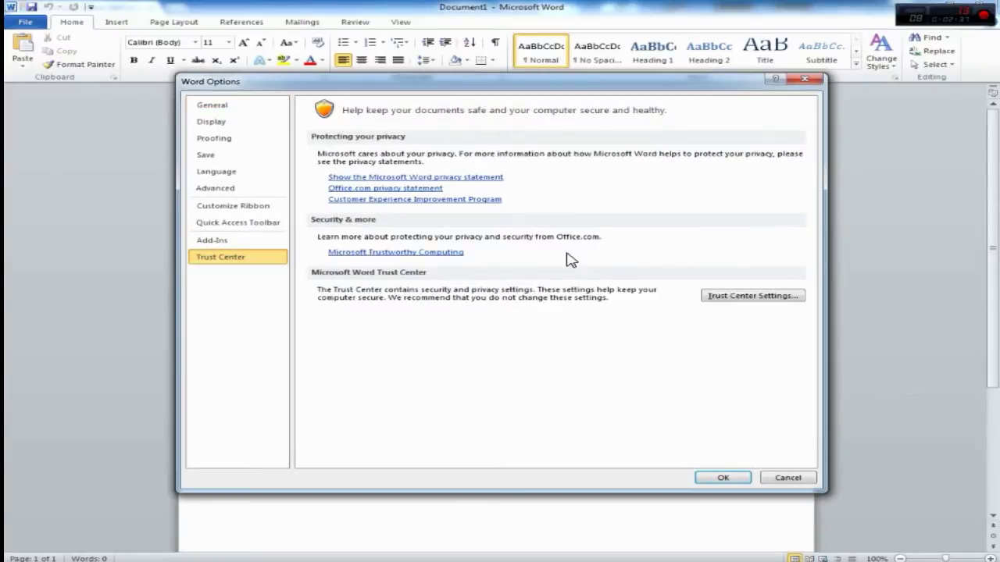
pyautogui.click(751, 295)
pyautogui.click(242, 197)
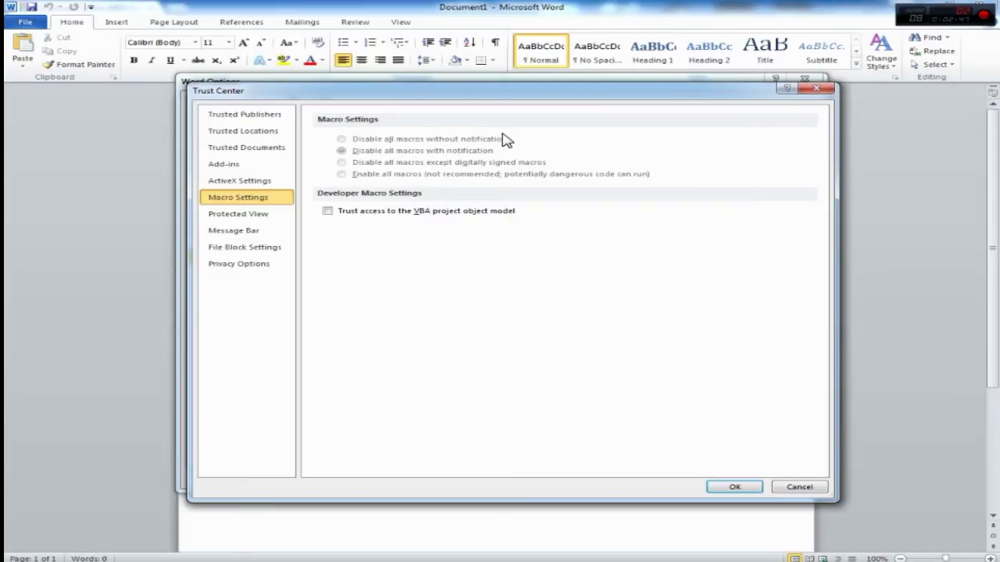
pyautogui.hotkey('alt', 'Tab')
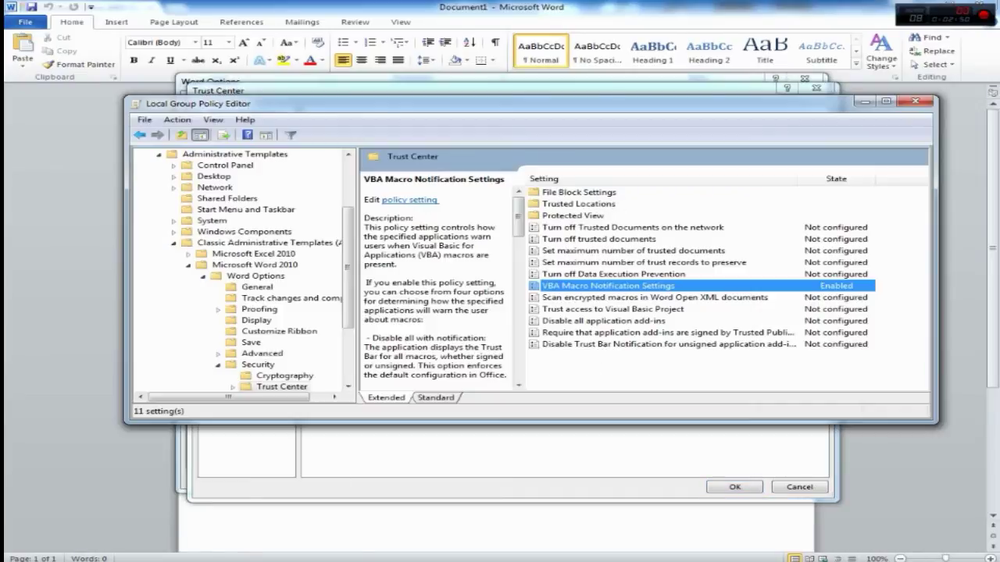
# Reset VBA Macro Notification Settings to Not Configured and cancel Word's Trust Center and Options dialogs.
pyautogui.doubleClick(655, 288)
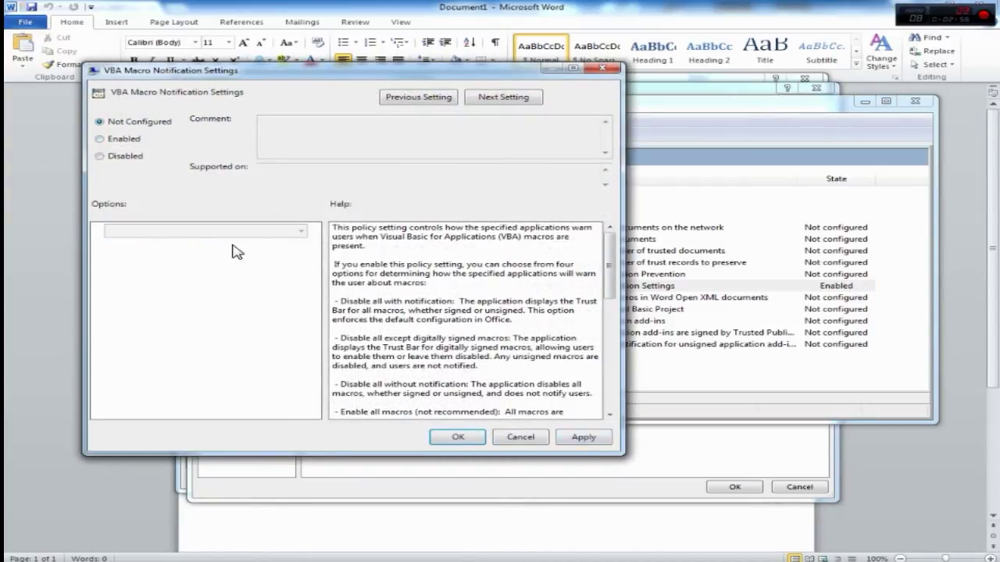
pyautogui.click(455, 437)
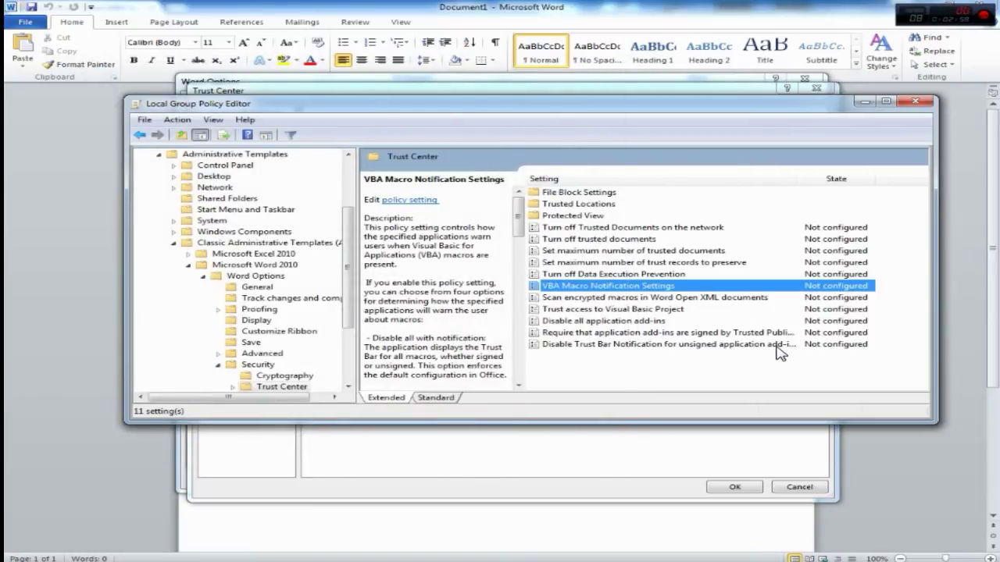
pyautogui.click(678, 484)
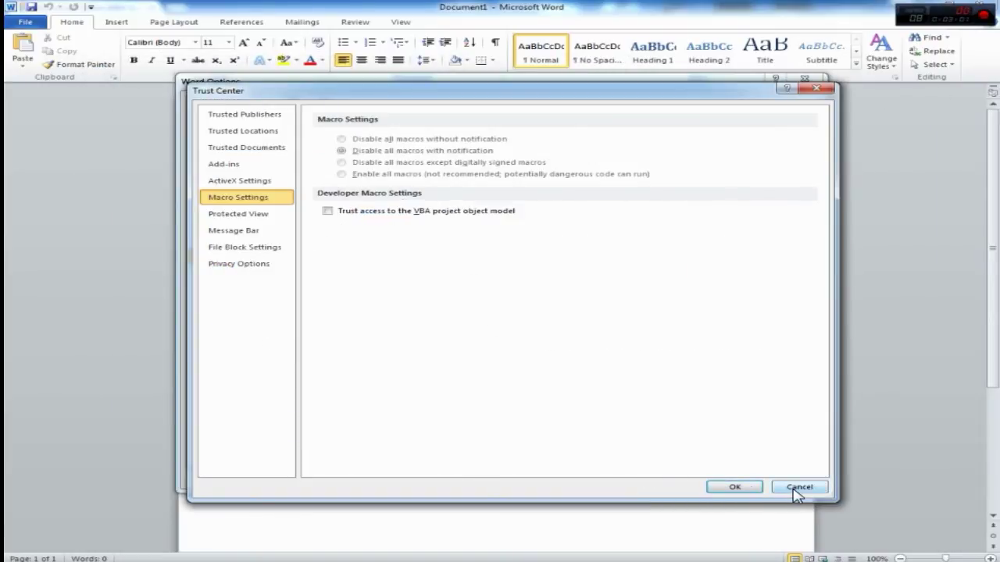
pyautogui.click(797, 488)
pyautogui.click(787, 477)
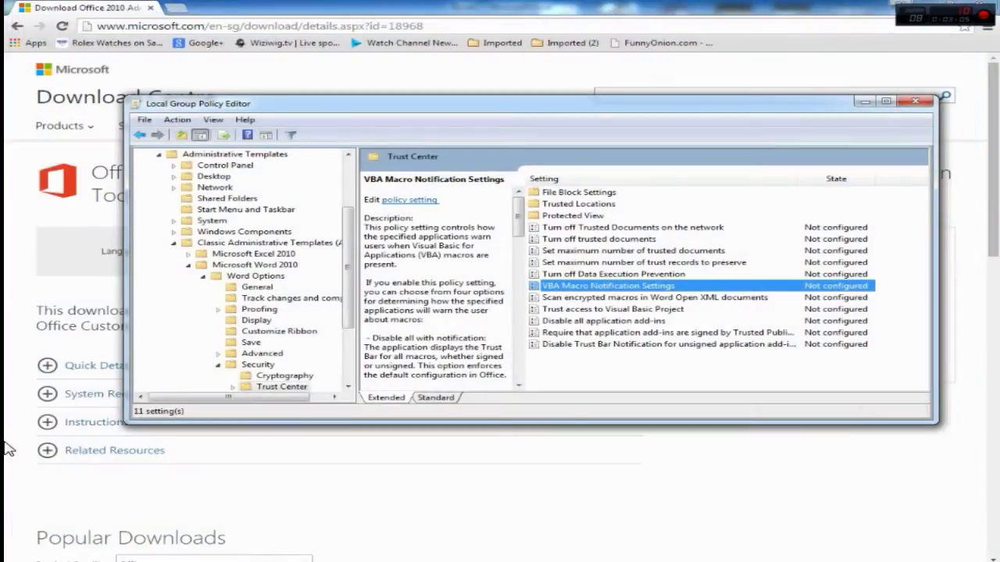
pyautogui.press('super')
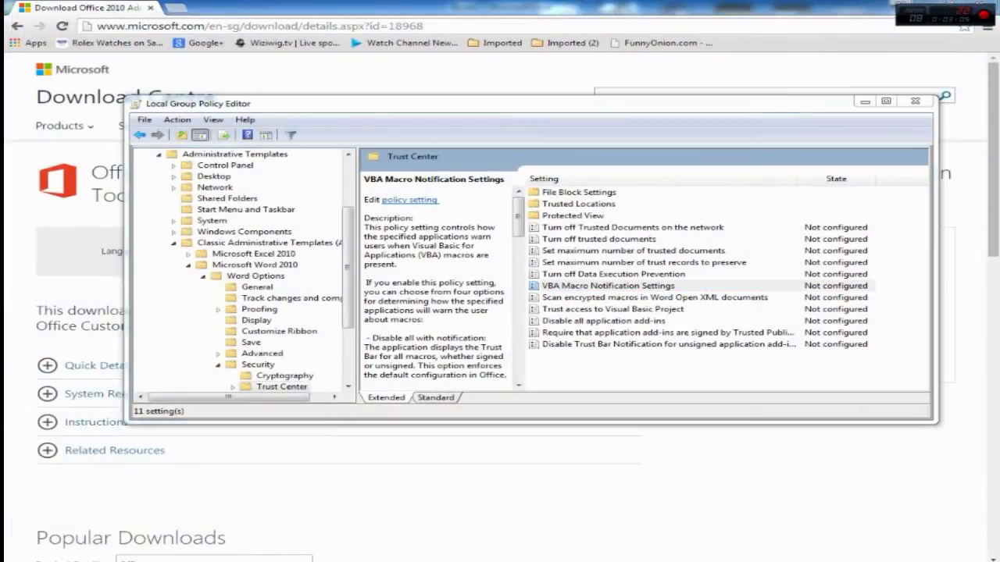
# Reopen Word's Trust Center Macro Settings and choose Disable all macros except digitally signed macros.
pyautogui.click(131, 547)
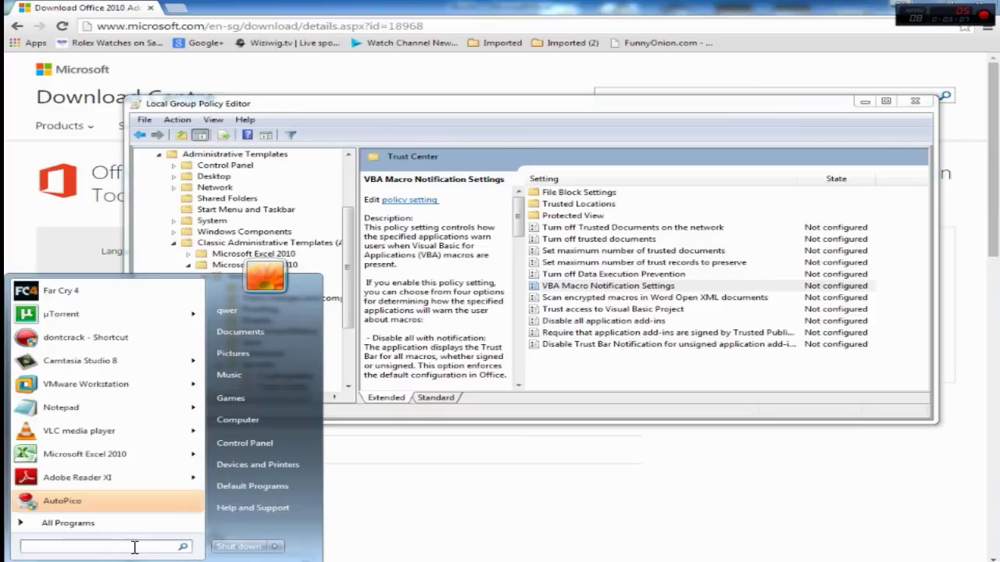
pyautogui.write('word')
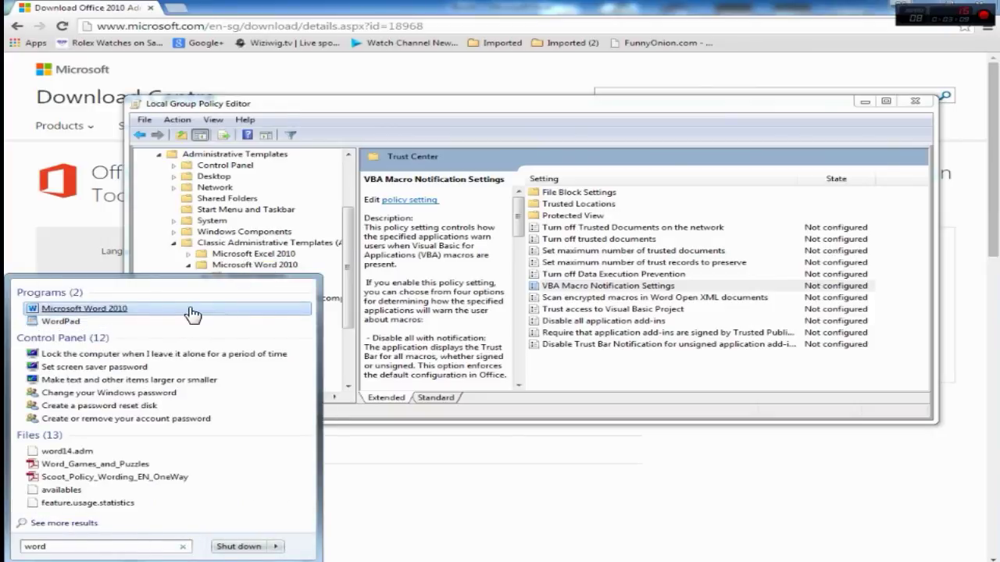
pyautogui.click(196, 253)
pyautogui.click(26, 23)
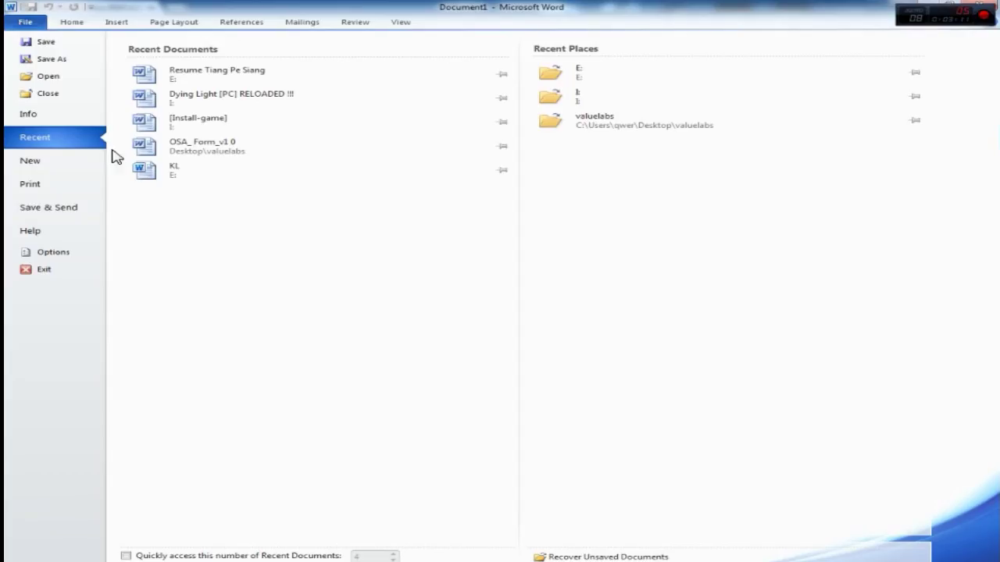
pyautogui.click(53, 251)
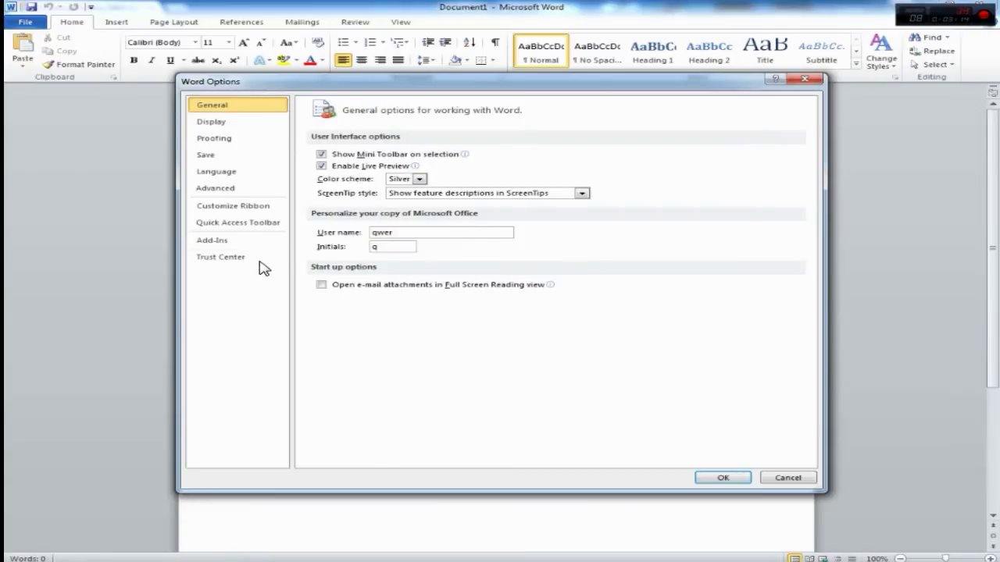
pyautogui.click(262, 259)
pyautogui.click(750, 299)
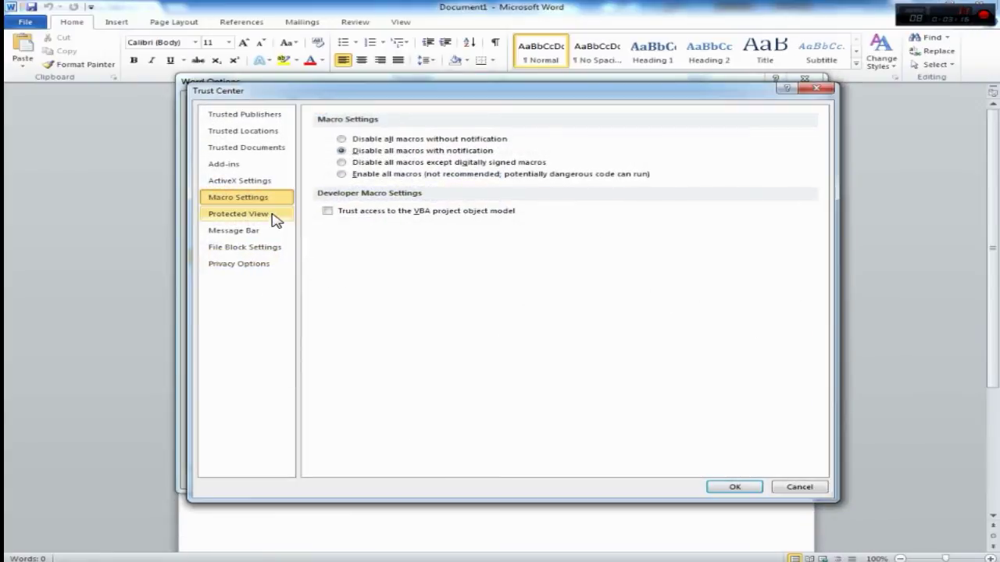
pyautogui.click(429, 141)
pyautogui.click(432, 163)
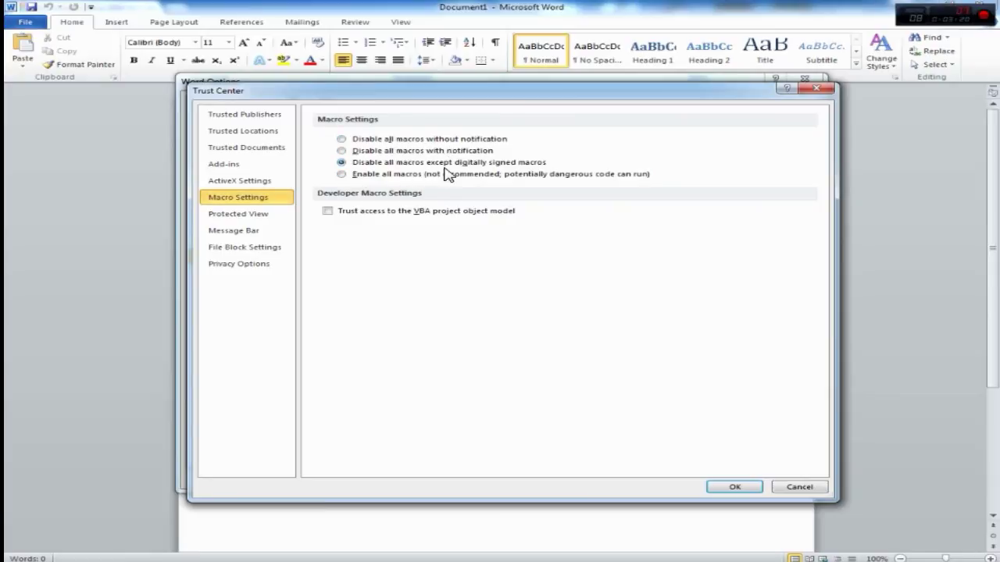